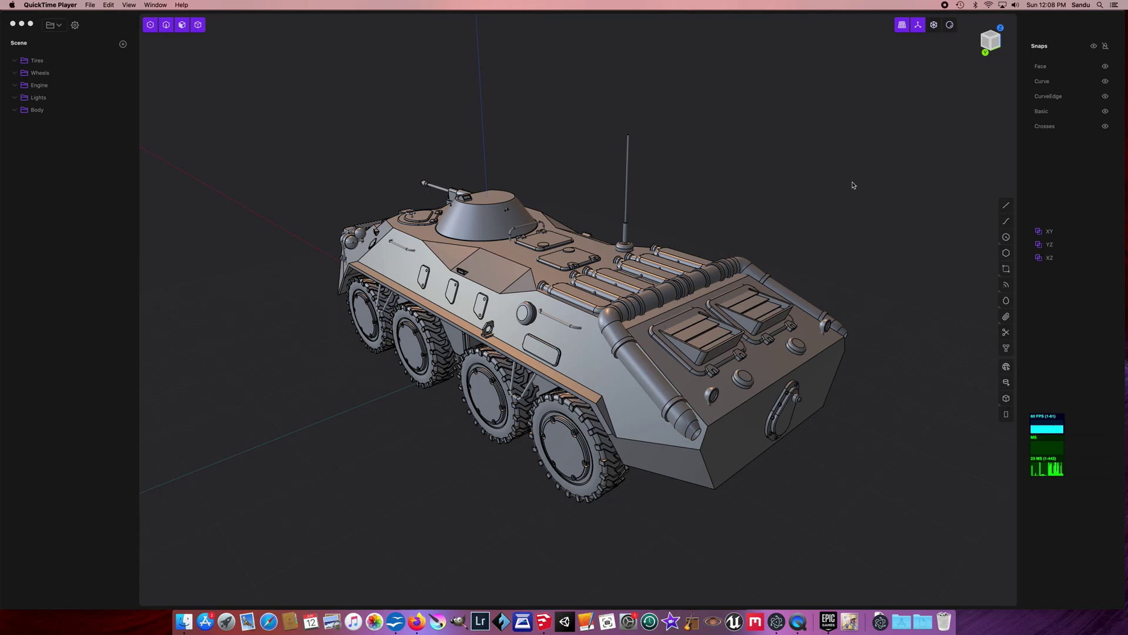
Orbit around the vehicle and switch the viewport to the brighter, higher-contrast shading mode
middle_click_drag(864, 220, 826, 337)
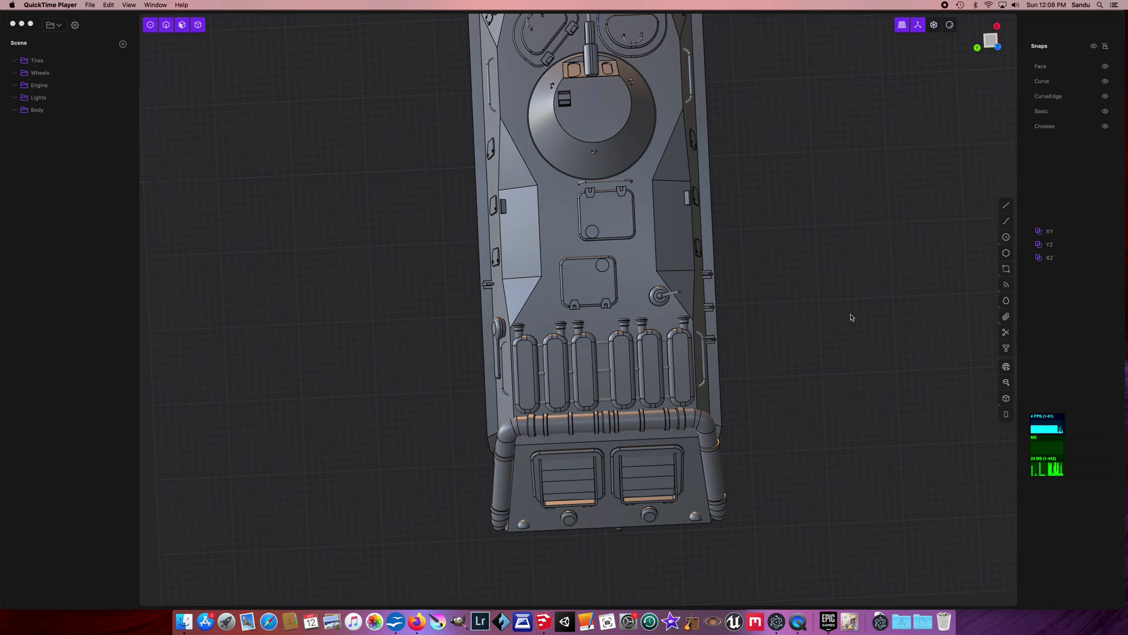
middle_click_drag(854, 315, 855, 248)
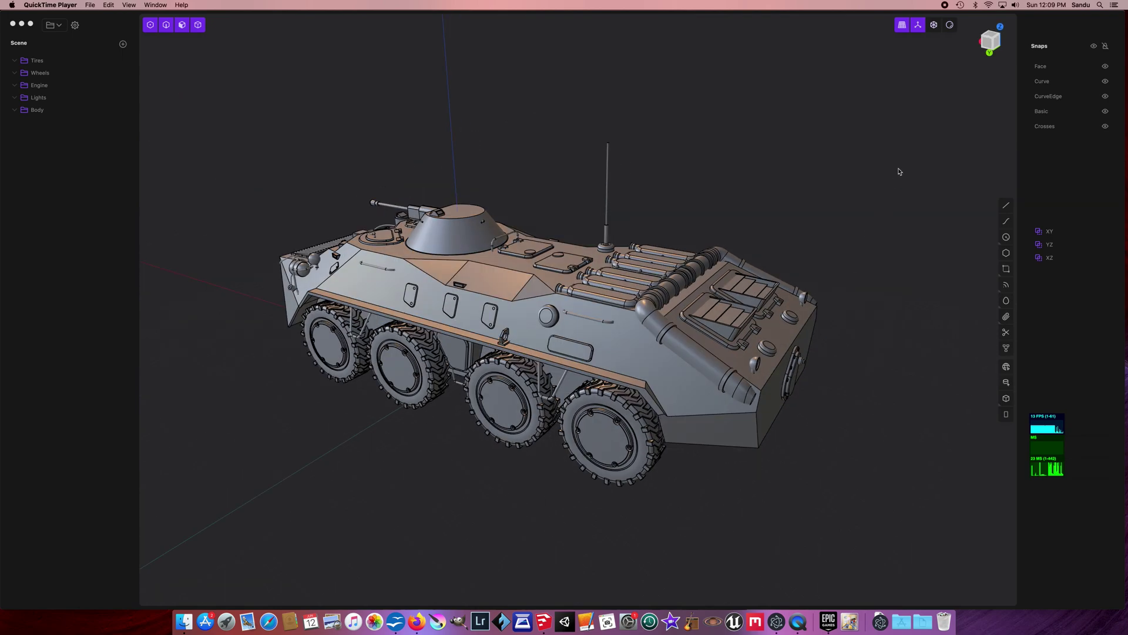
left_click(937, 66)
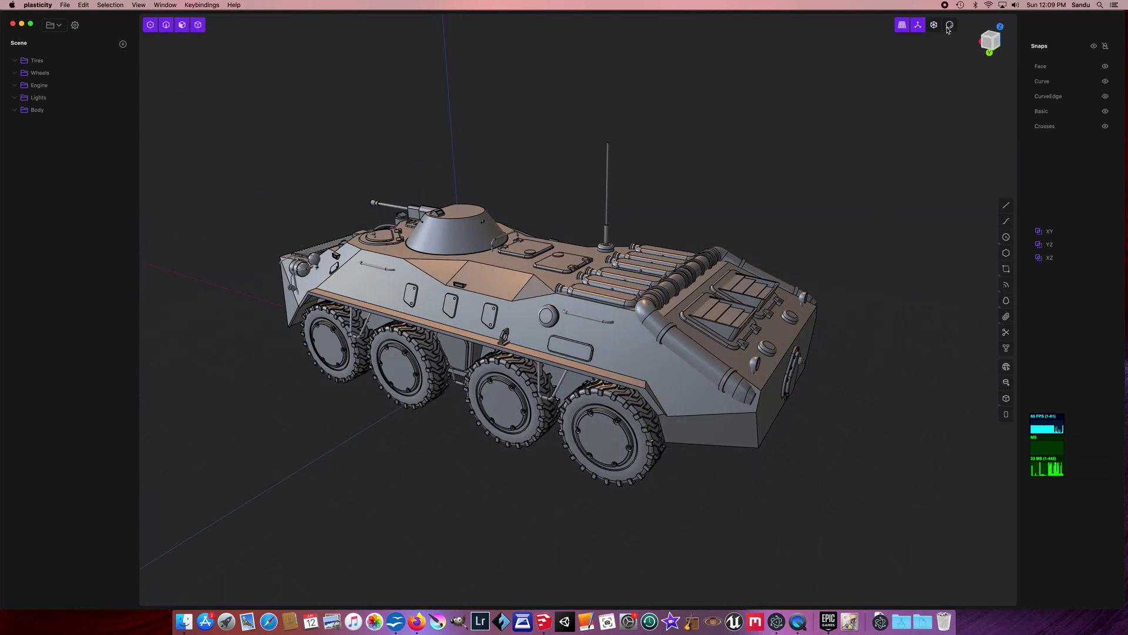
left_click(950, 30)
left_click(949, 29)
left_click(950, 27)
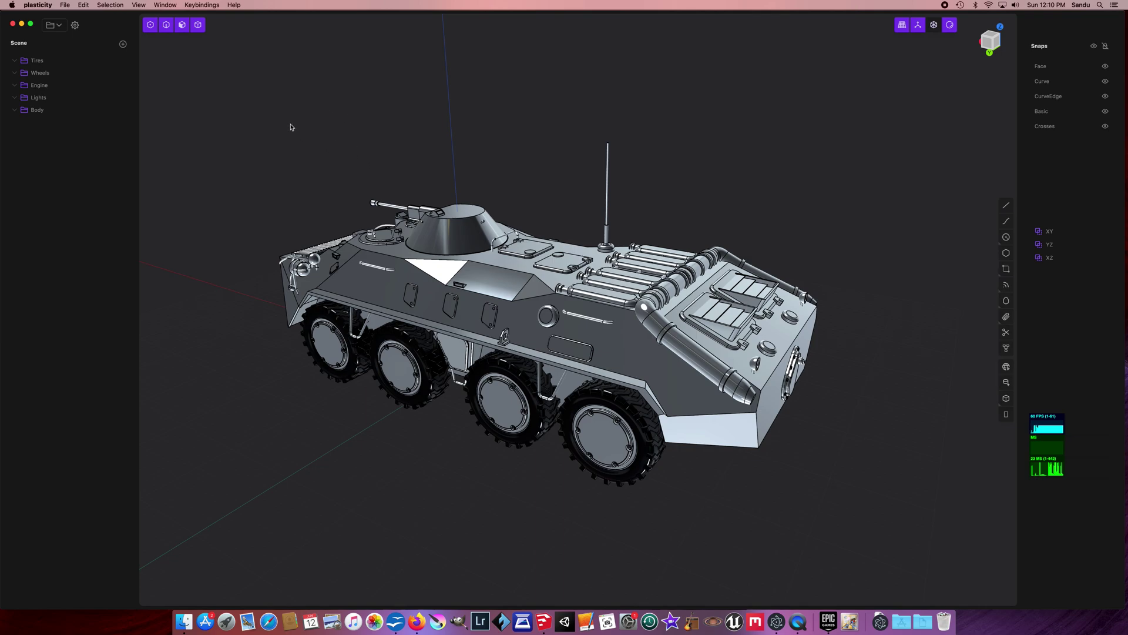
Start a new empty document and narrow the Scene panel
left_click(64, 5)
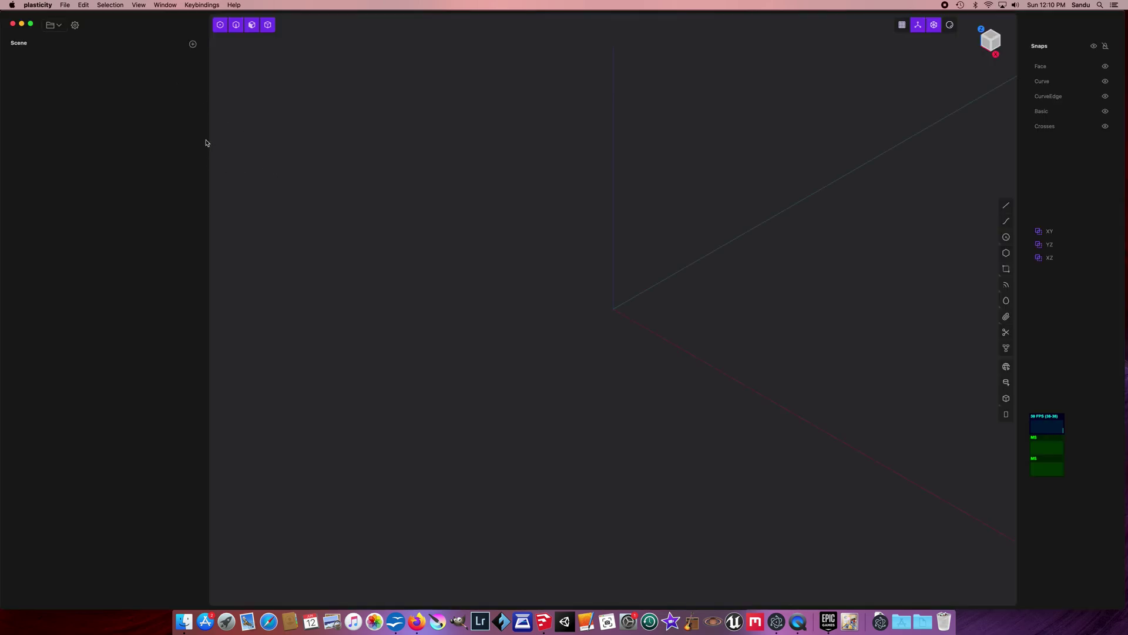
left_click_drag(207, 141, 129, 133)
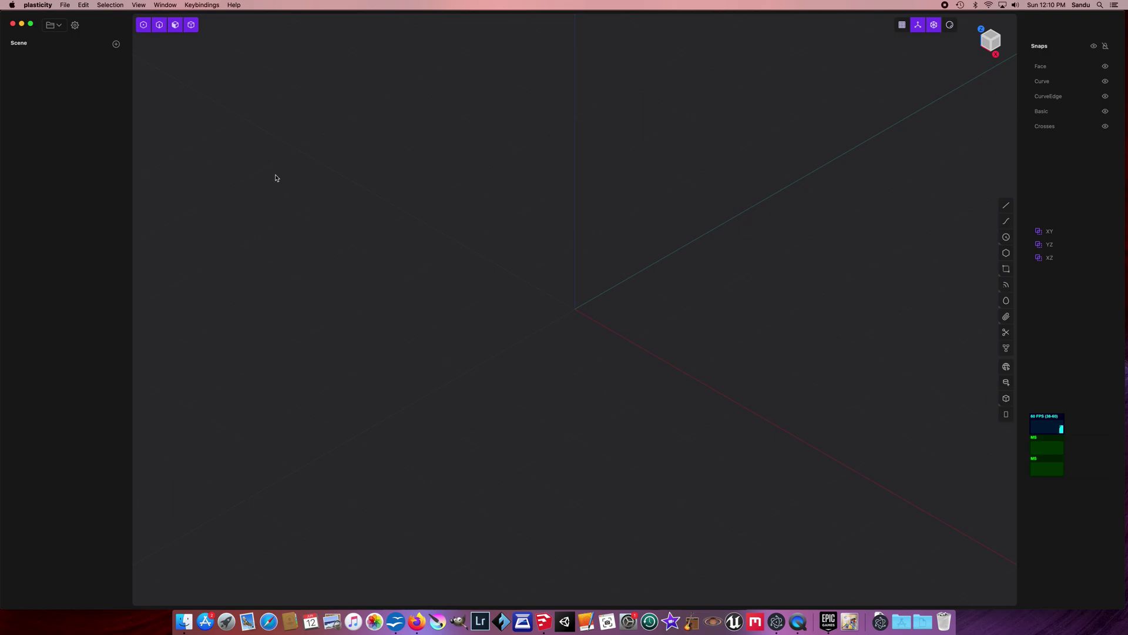
left_click(61, 31)
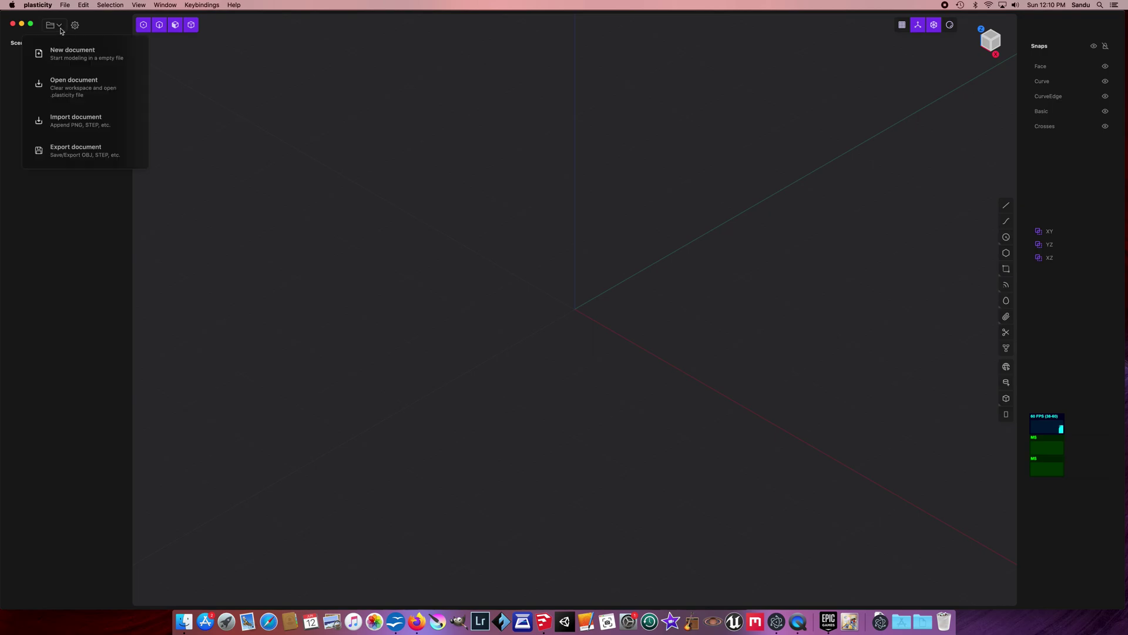
Import the IMG_0152.PNG blueprint from Downloads into the scene as Empty 0
left_click(84, 125)
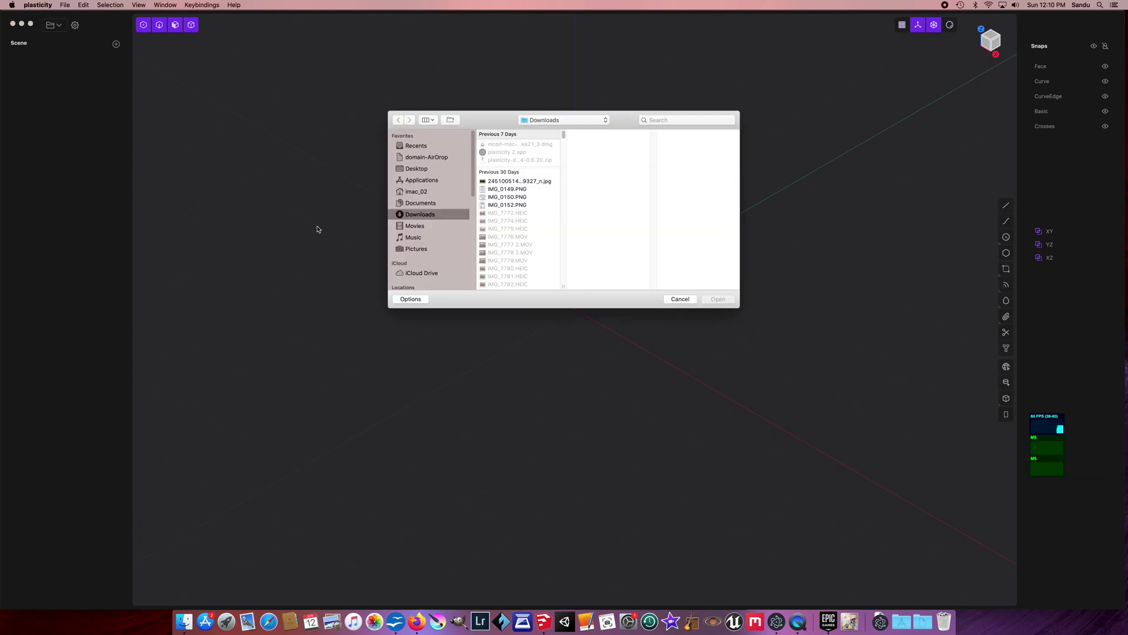
left_click(511, 206)
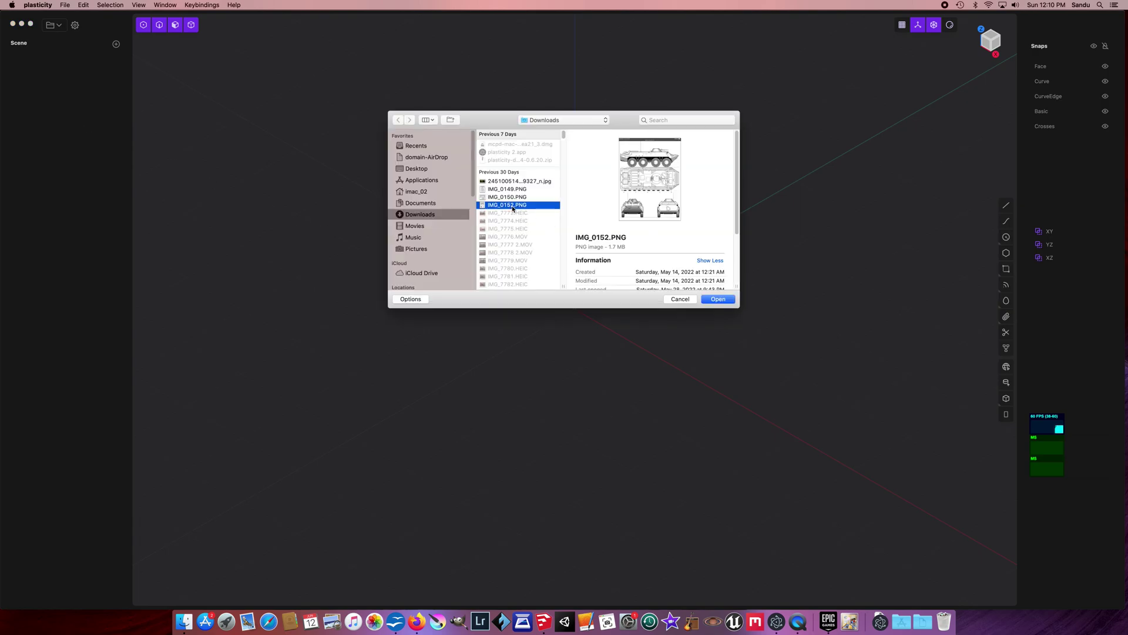
left_click(719, 299)
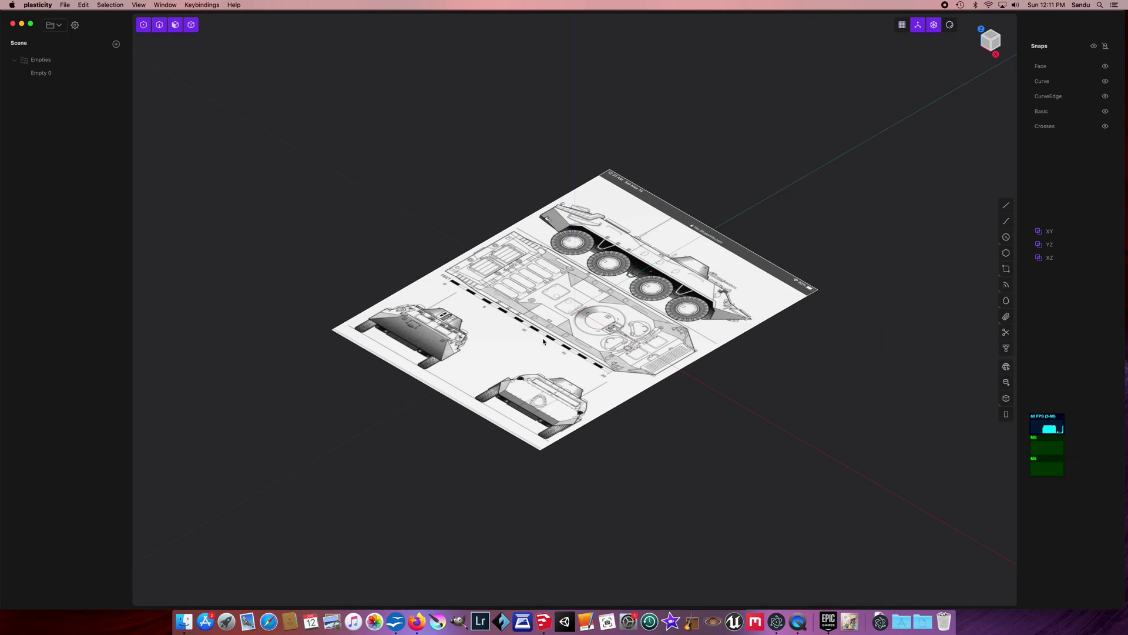
middle_click_drag(546, 347, 553, 353)
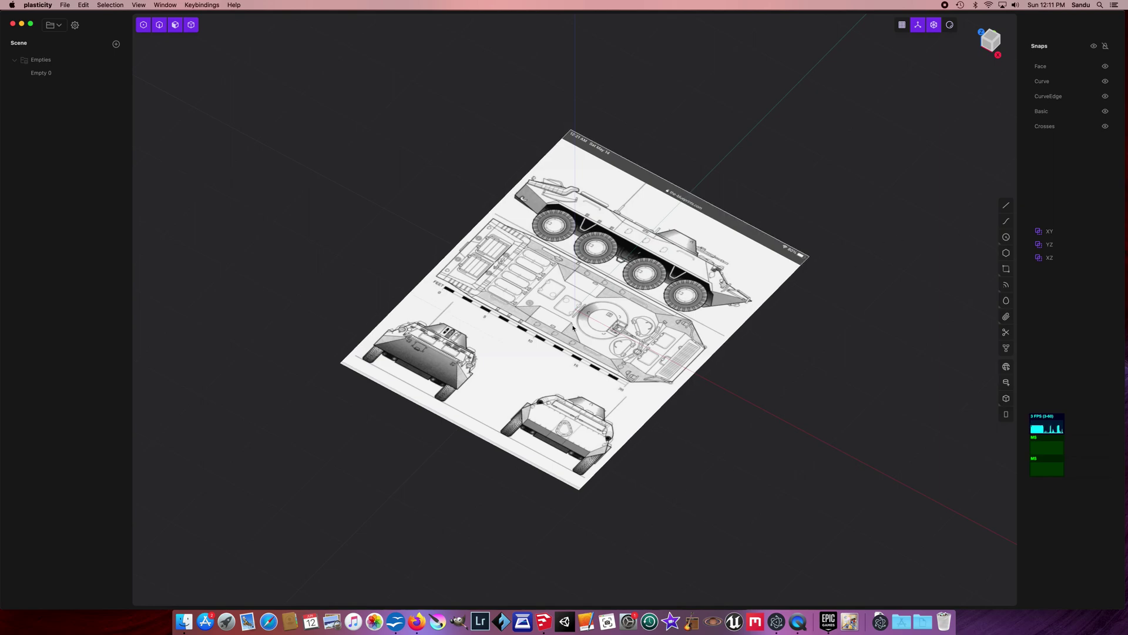
left_click(631, 279)
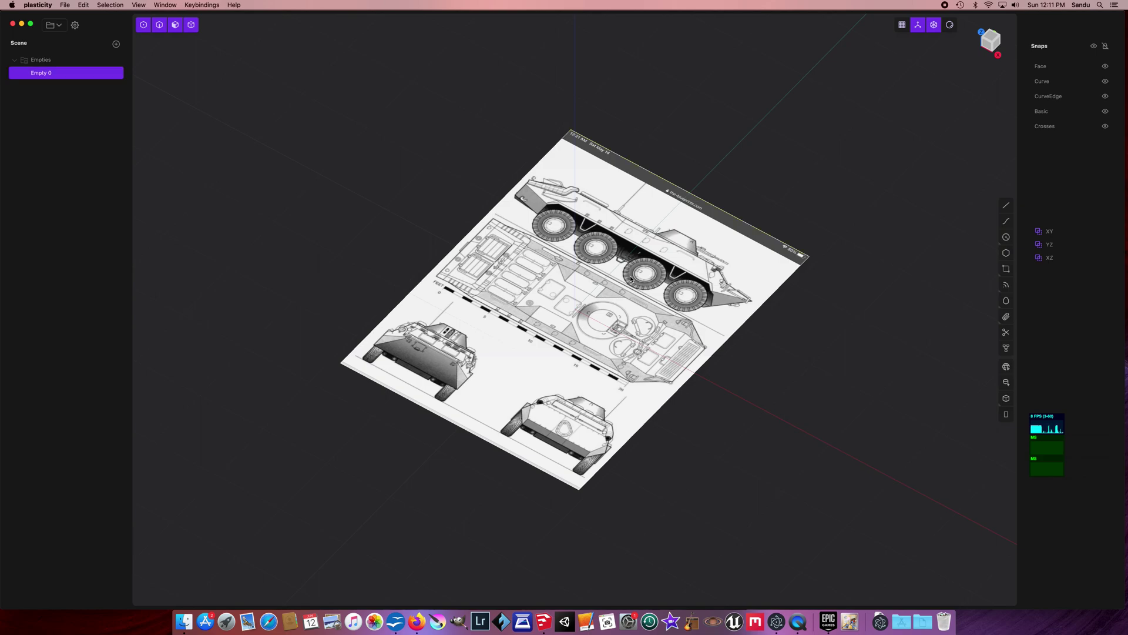
key("s")
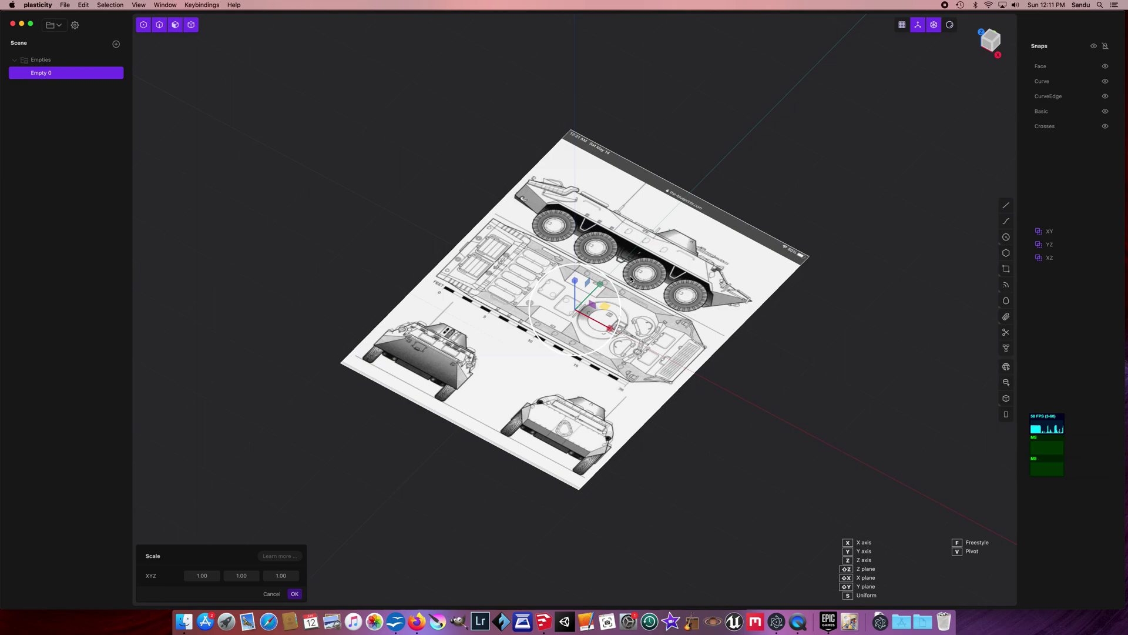
key("Escape")
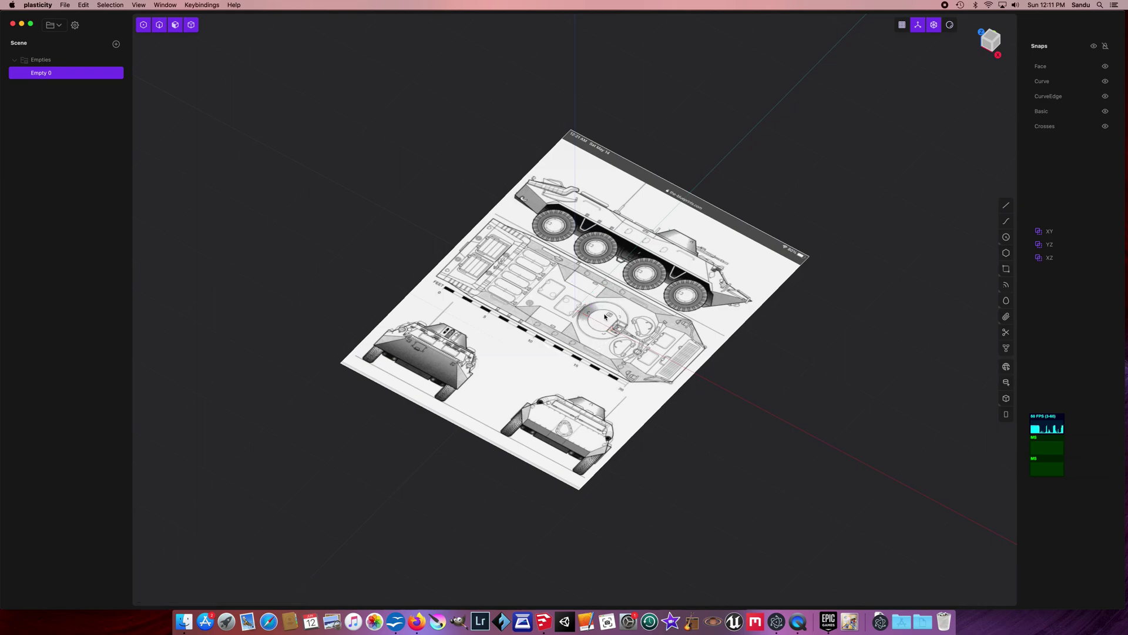
key("g")
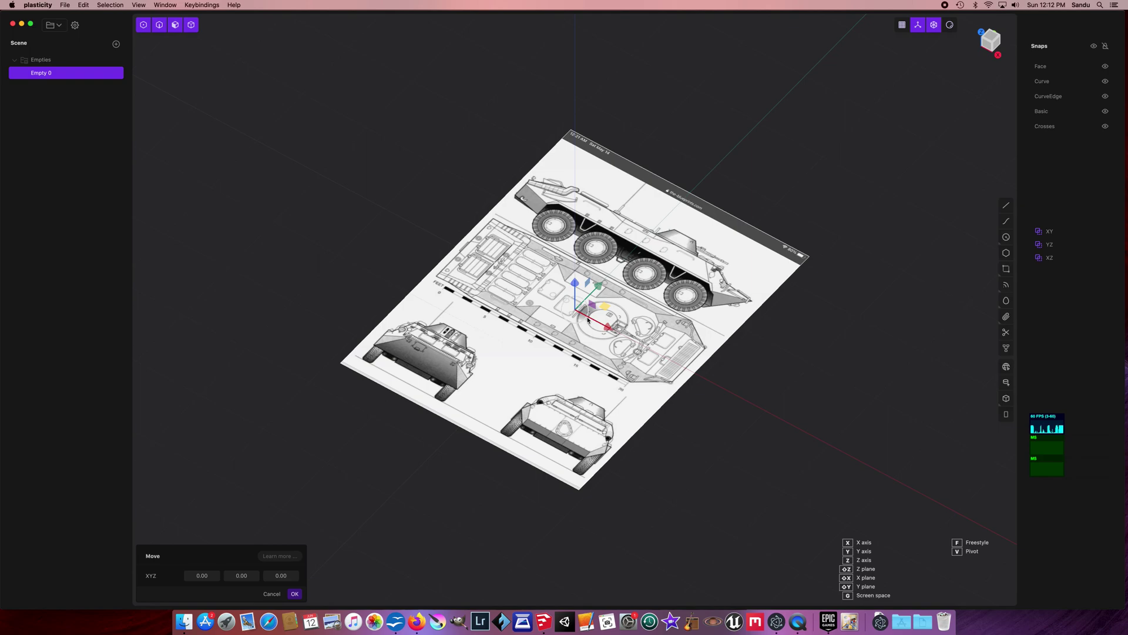
key("r")
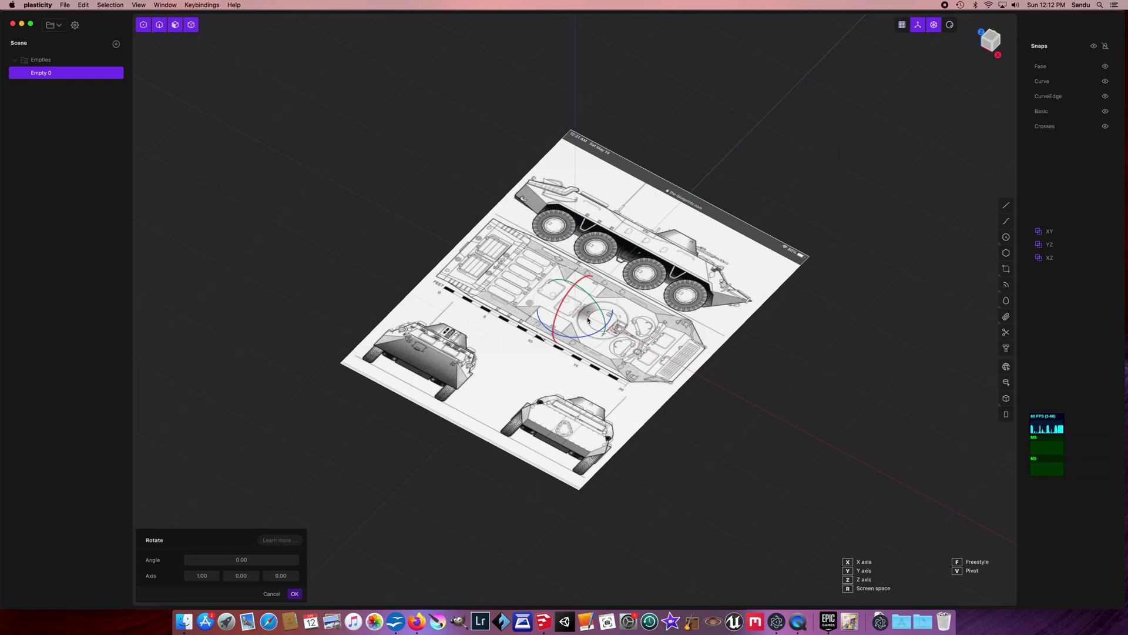
key("Escape")
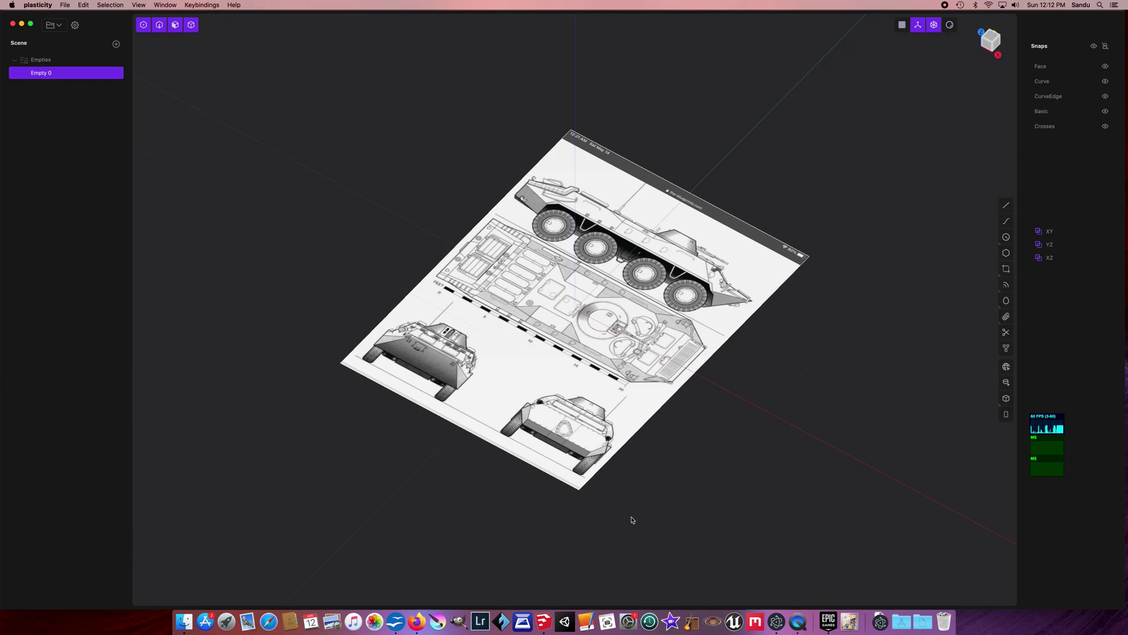
left_click_drag(633, 520, 511, 469)
Open the Material settings for the blueprint sheet Empty 0
key("m")
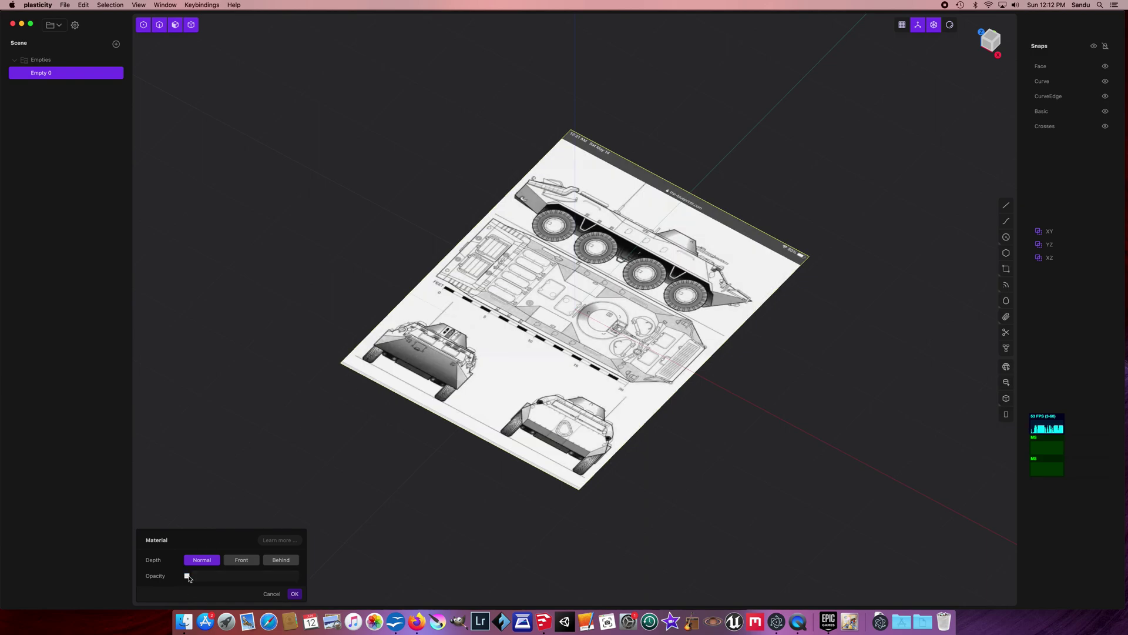
Enable opacity on the blueprint's material at 0.10, apply it, and reselect the plane
left_click(187, 576)
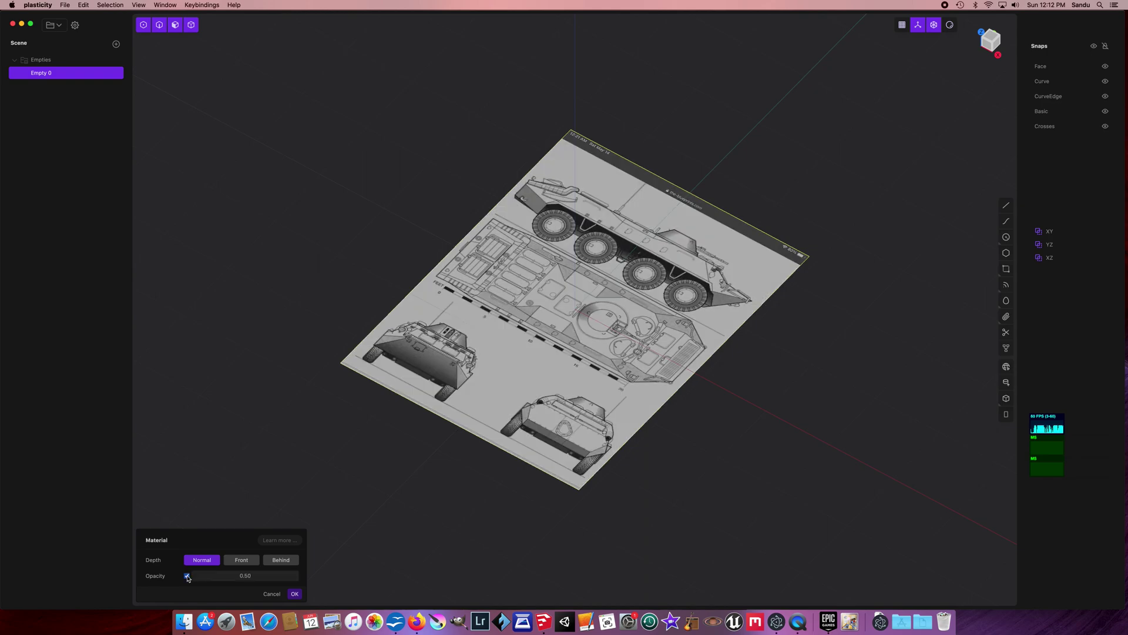
left_click(255, 578)
type(".1")
key("Return")
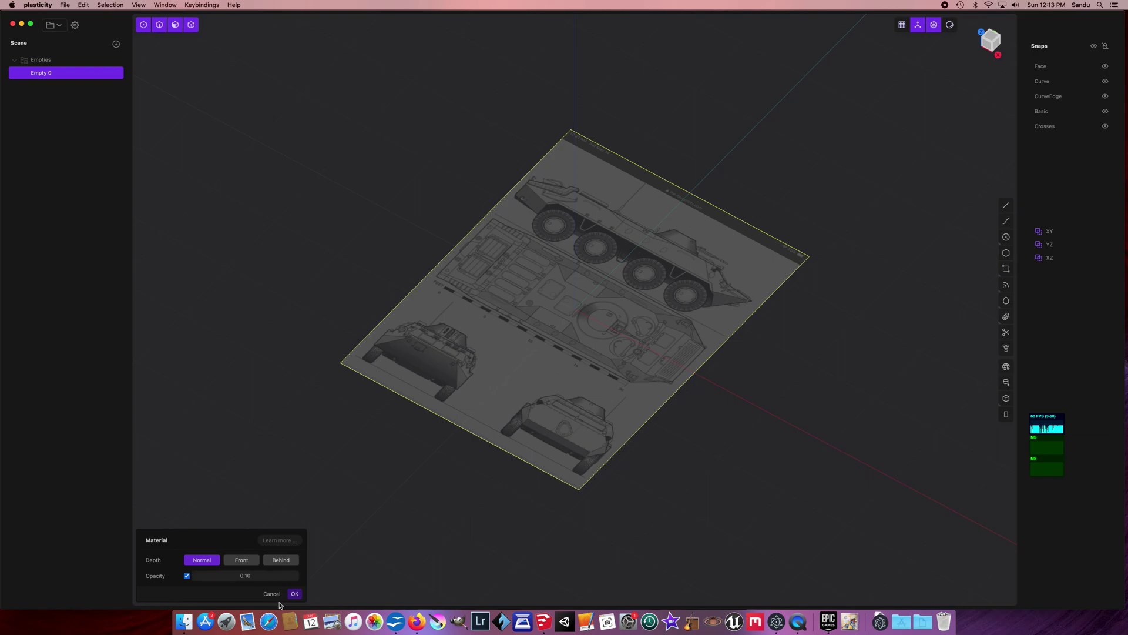
left_click(295, 594)
left_click(298, 595)
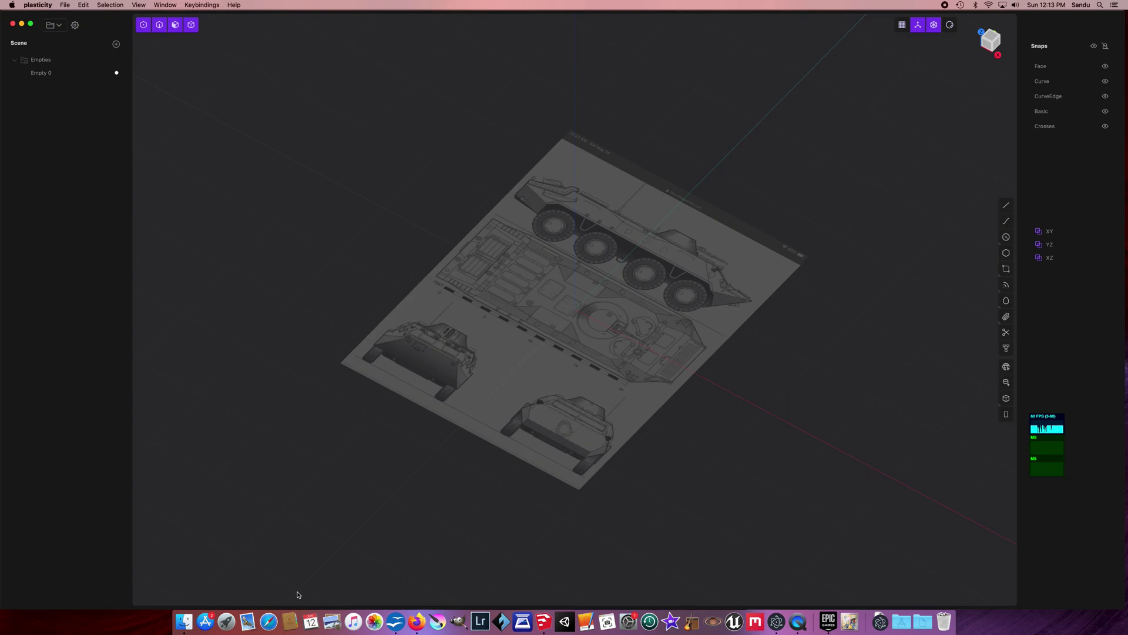
left_click(627, 338)
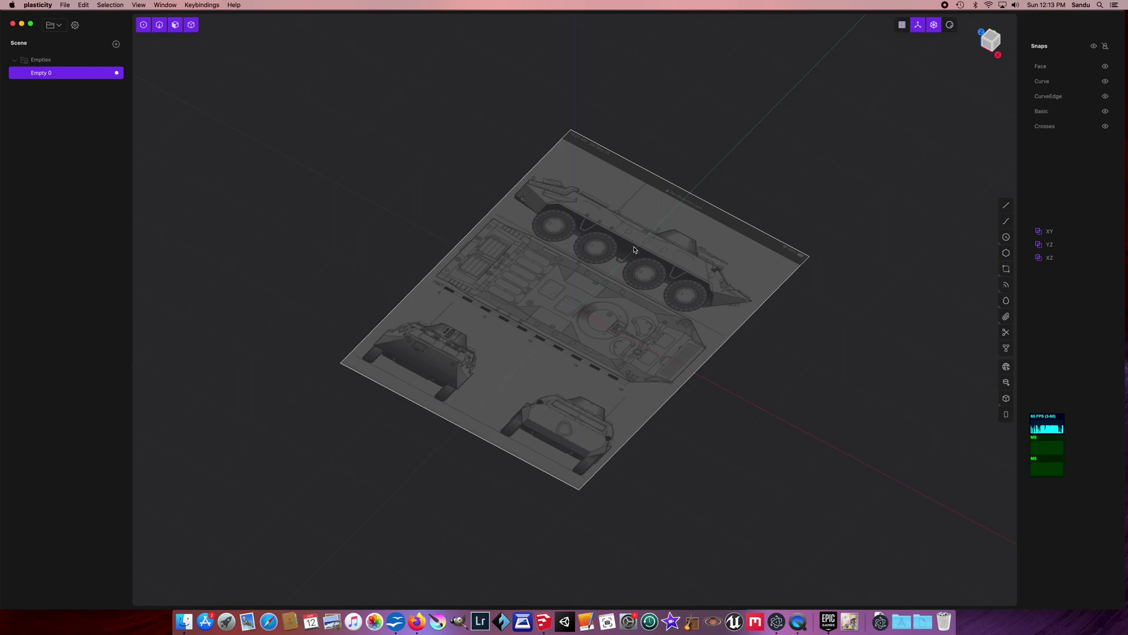
Duplicate the blueprint image and rename the first empty to TOP
key("shift+d")
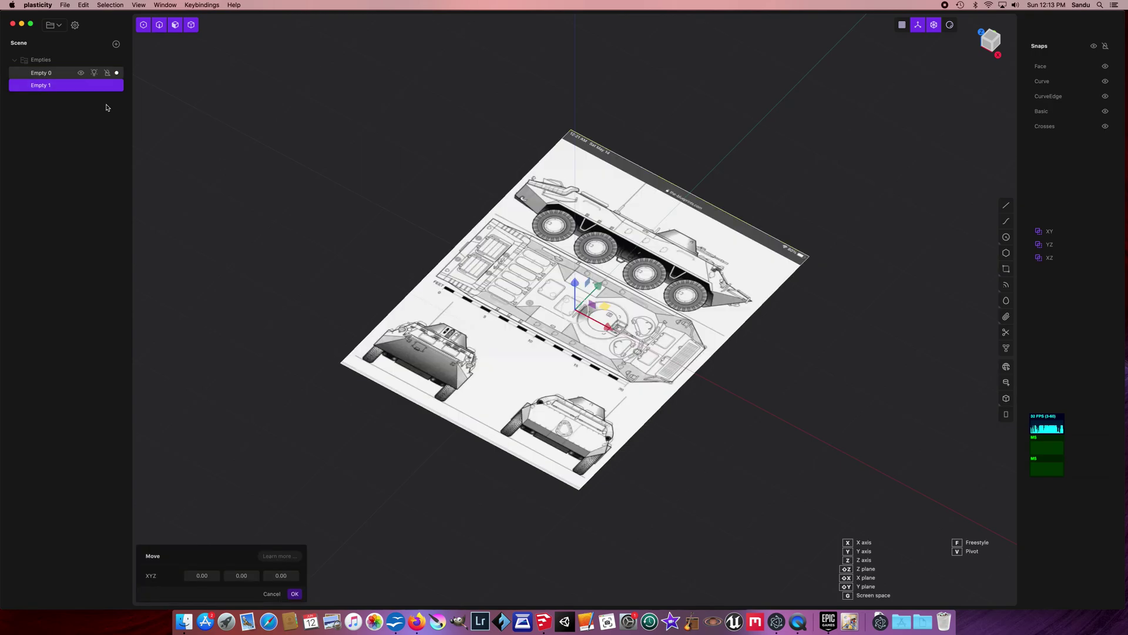
double_click(46, 73)
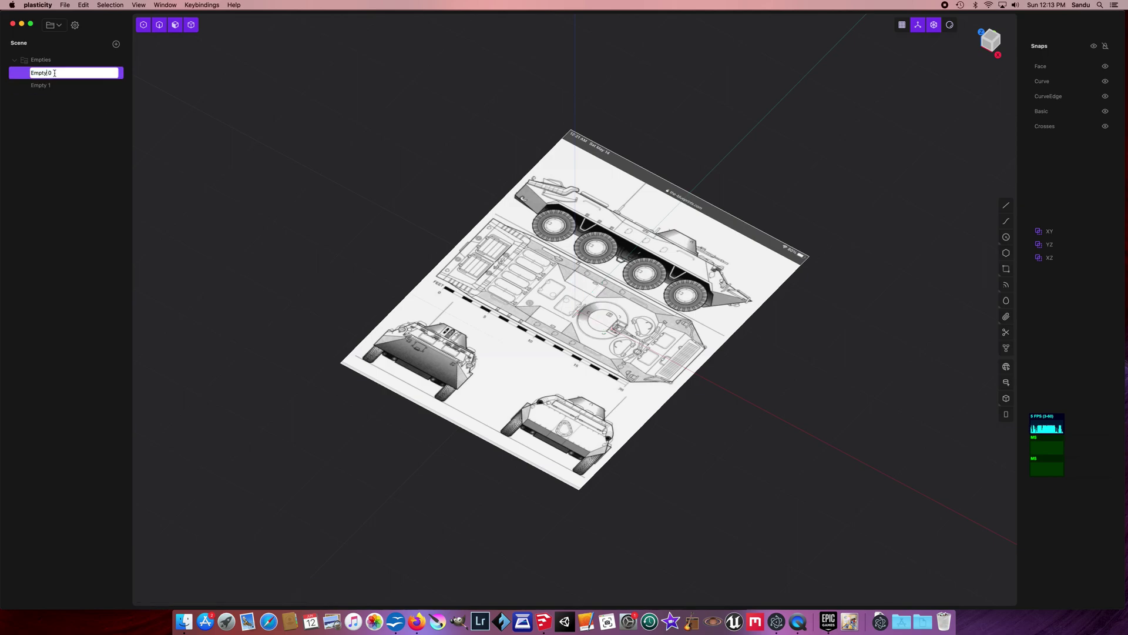
double_click(35, 75)
left_click(62, 72)
key("BackSpace")
key("BackSpace")
key("BackSpace")
key("BackSpace")
key("BackSpace")
key("BackSpace")
key("BackSpace")
type("T")
Rename the second empty to SIDE and bring up its material settings
double_click(41, 87)
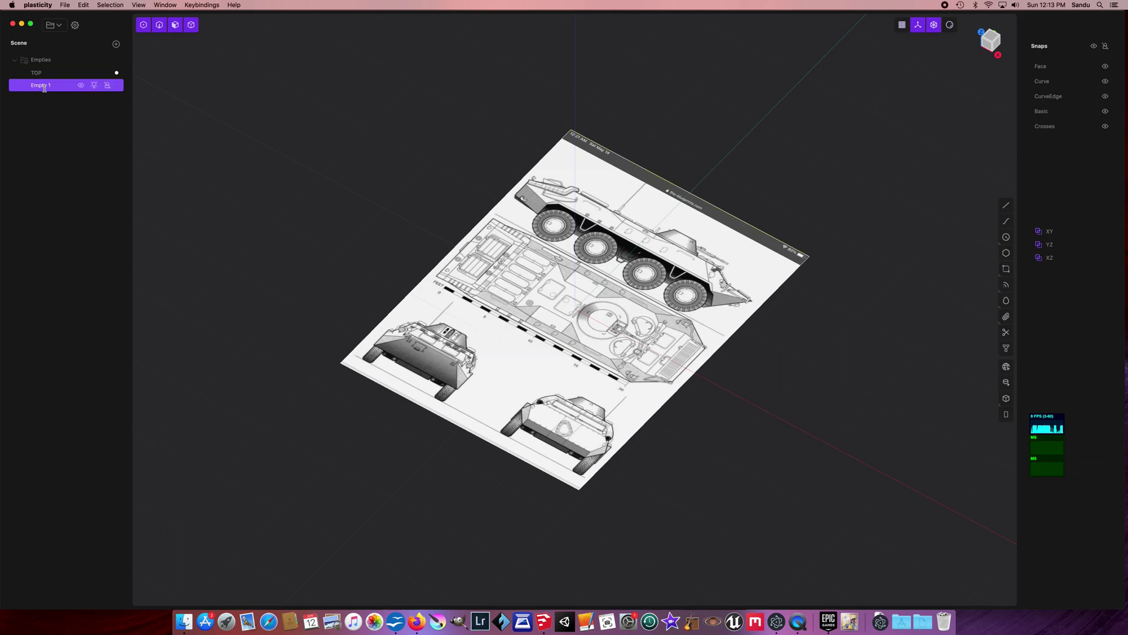
type("S")
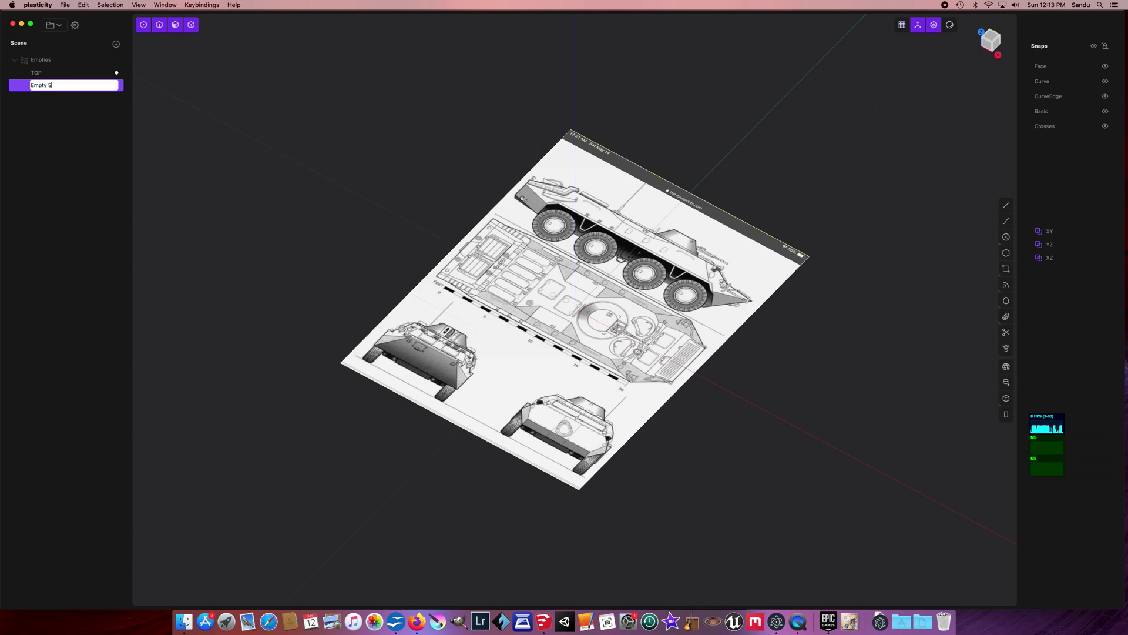
type("ID")
key("BackSpace")
key("BackSpace")
key("BackSpace")
key("BackSpace")
key("BackSpace")
key("BackSpace")
key("Return")
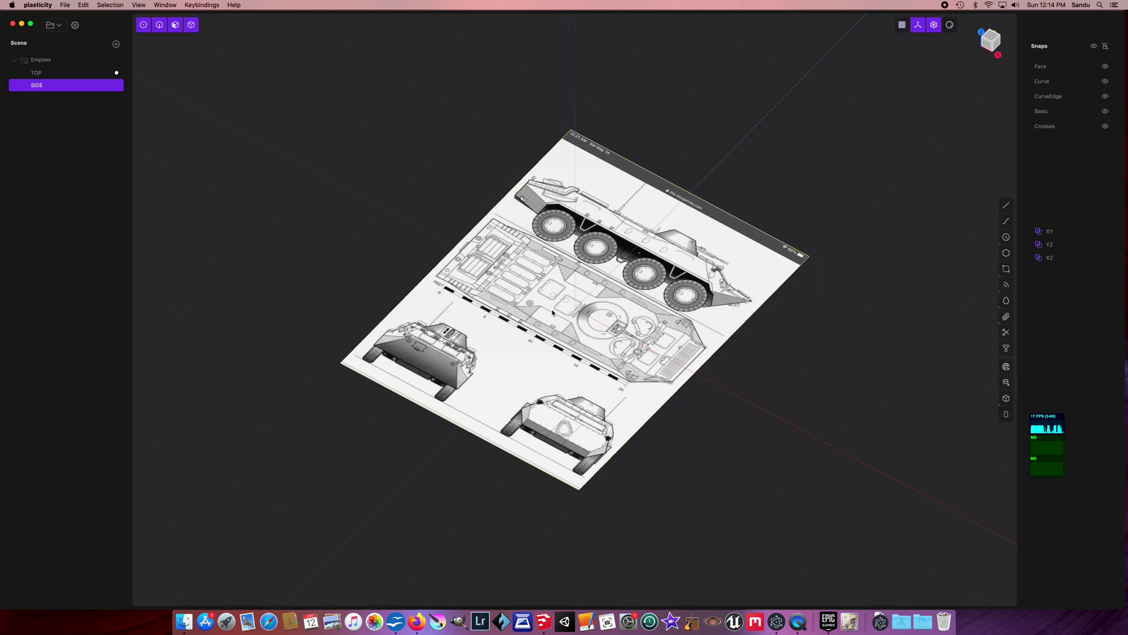
key("m")
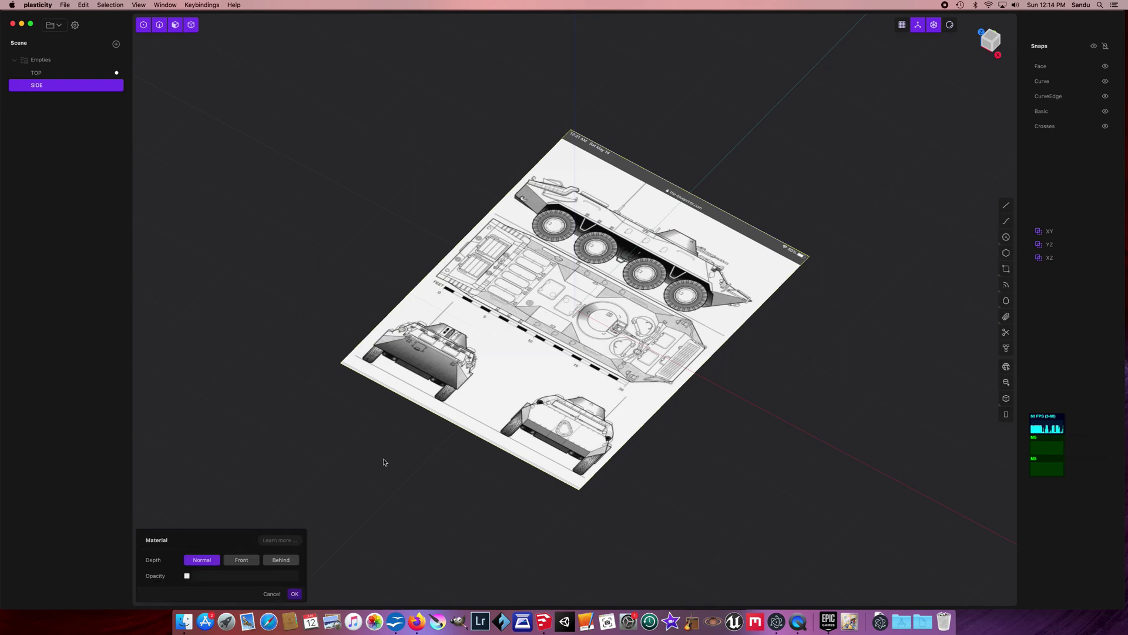
Give the SIDE blueprint's material 0.10 opacity and select SIDE
left_click(187, 575)
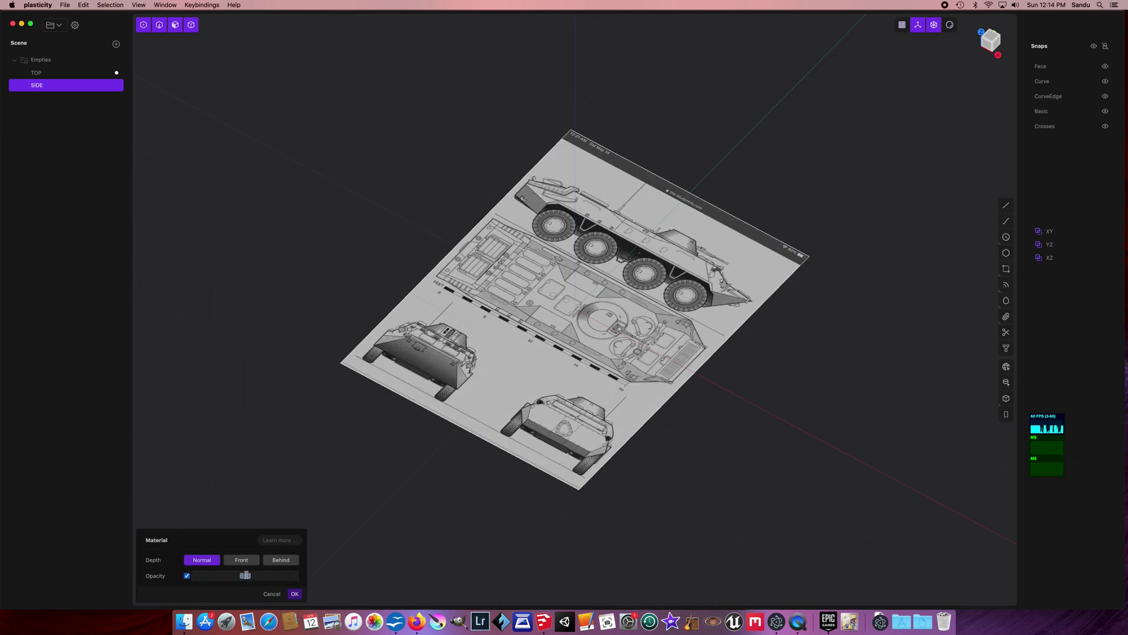
type(".1")
key("Return")
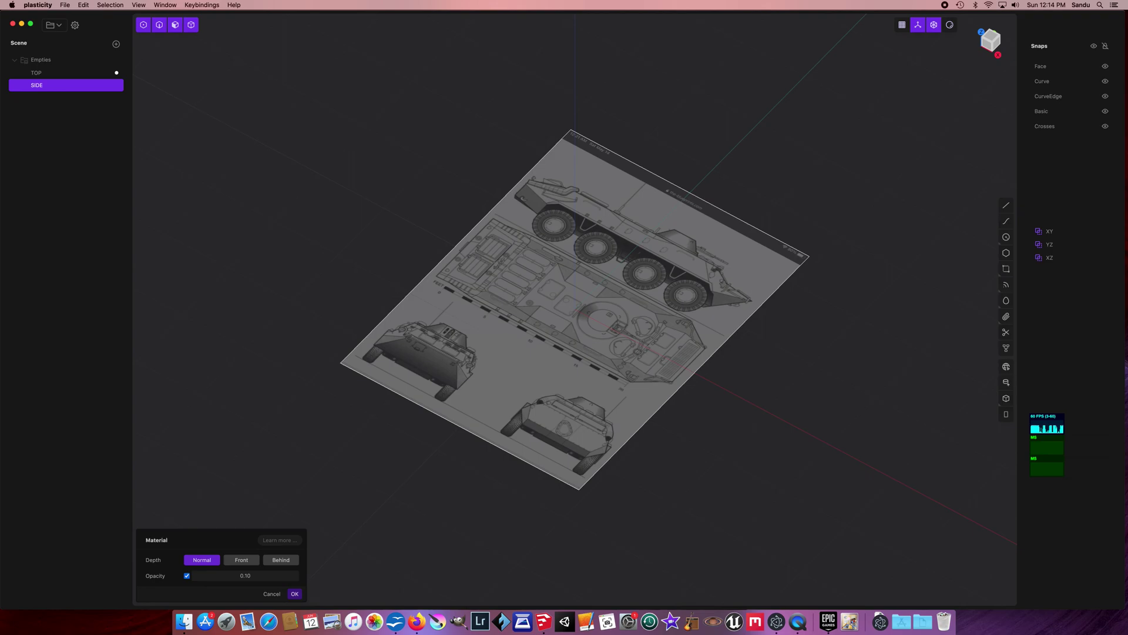
left_click(295, 594)
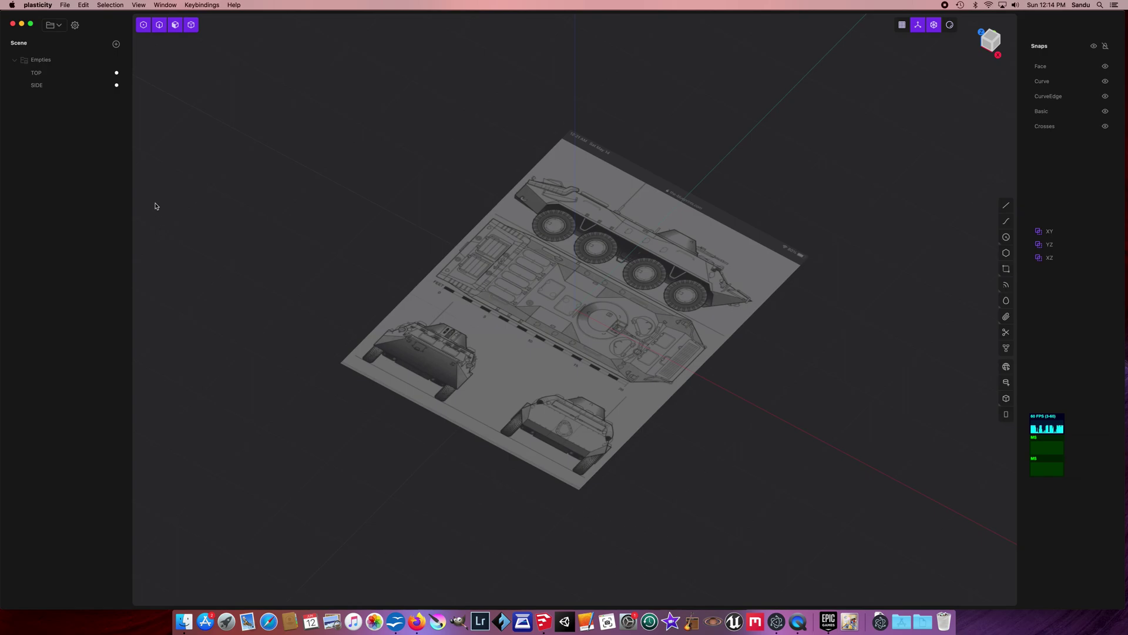
left_click(24, 88)
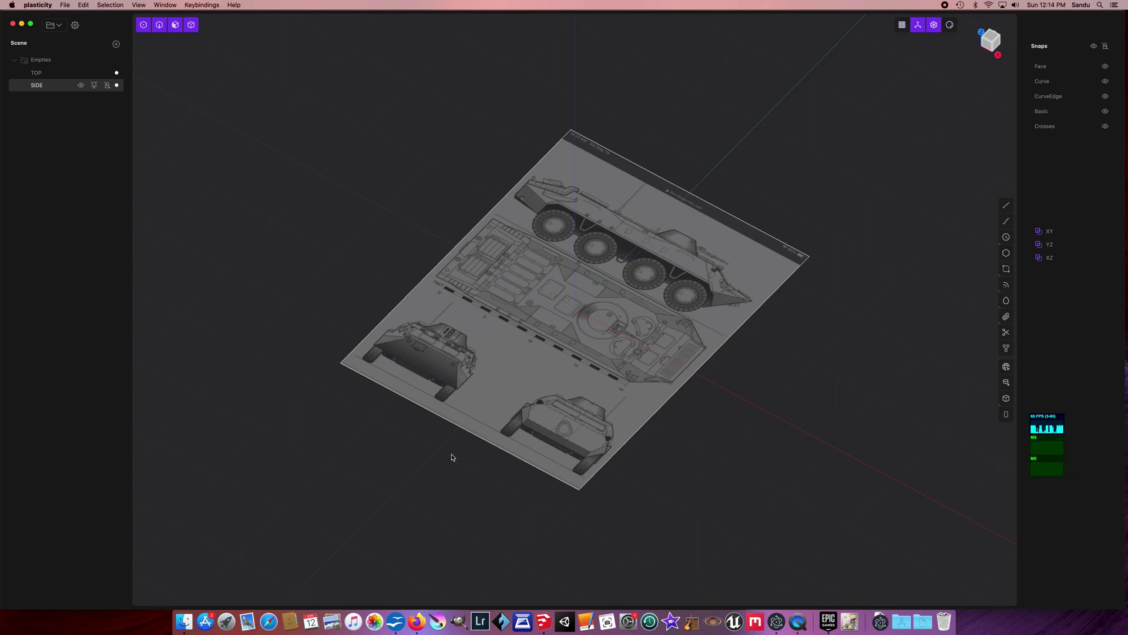
Rotate the SIDE blueprint 90° about the X axis so it stands upright
key("r")
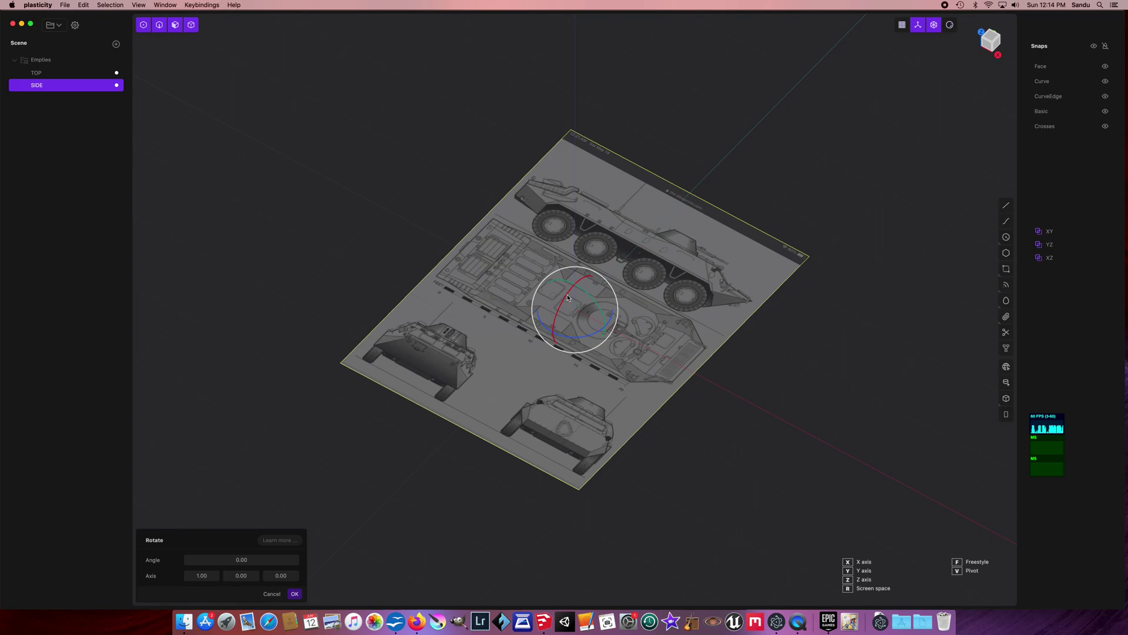
left_click_drag(568, 297, 555, 334)
type("90")
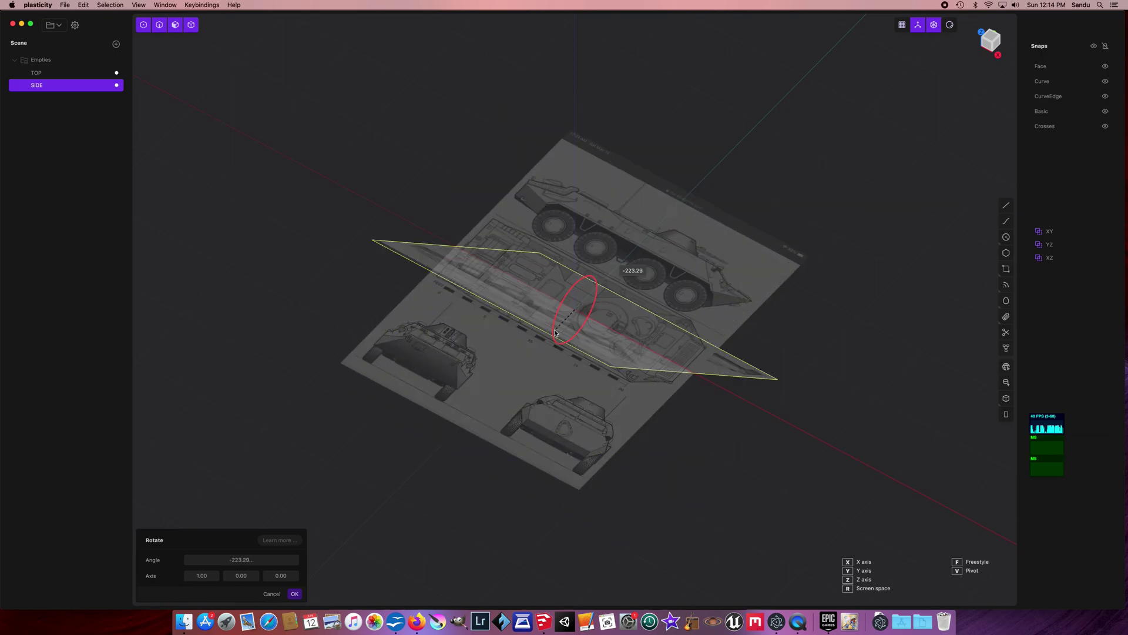
key("BackSpace")
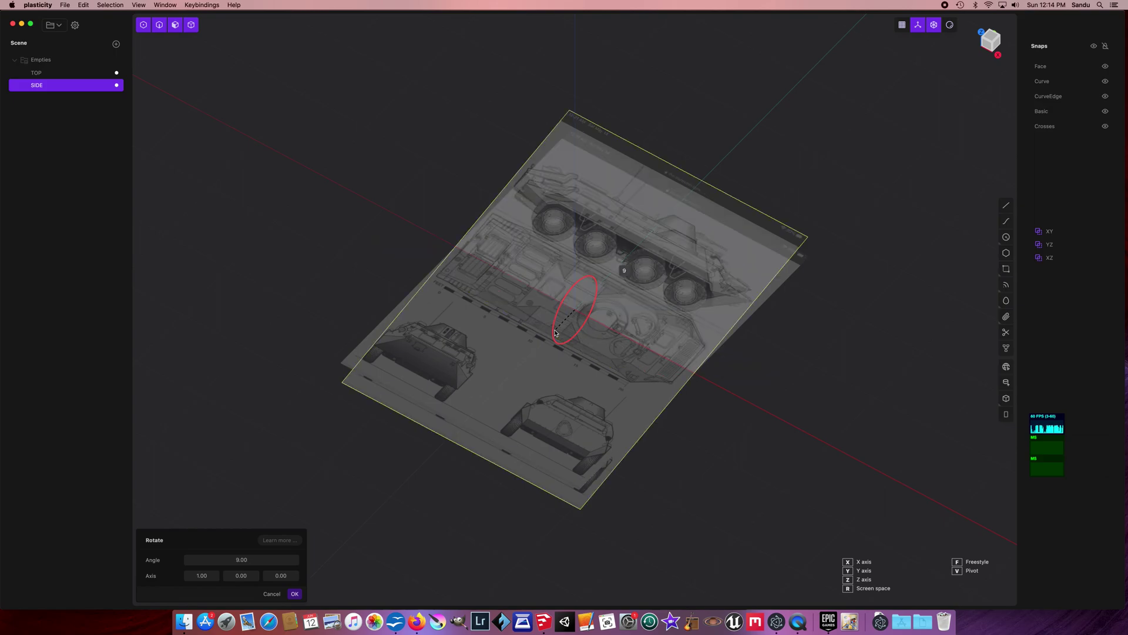
type("0")
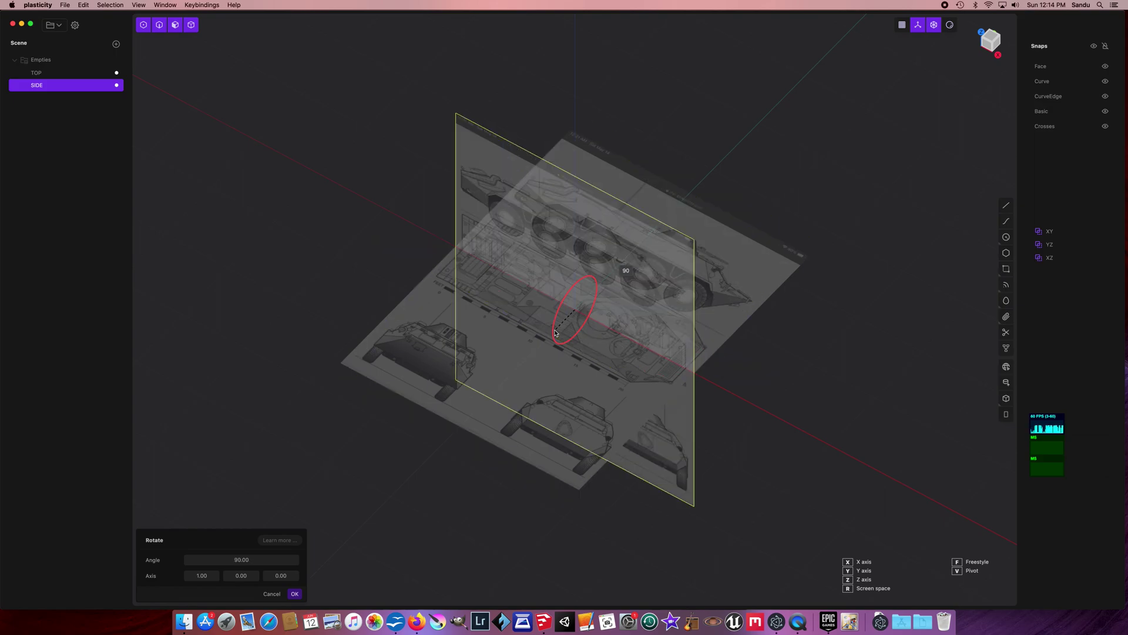
key("Return")
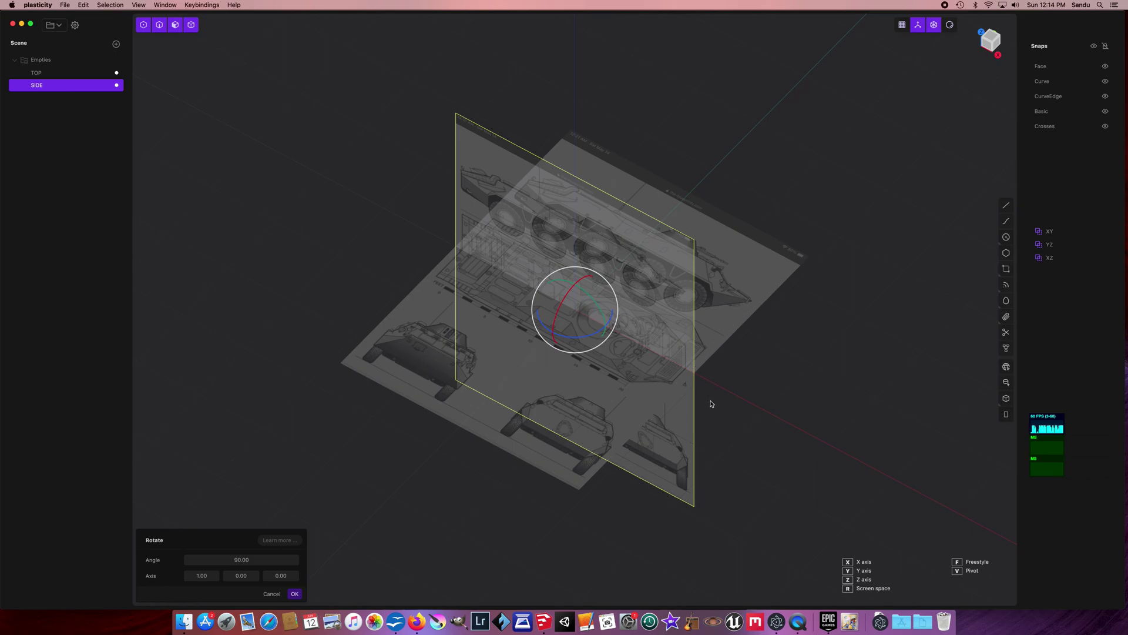
middle_click_drag(711, 404, 740, 367)
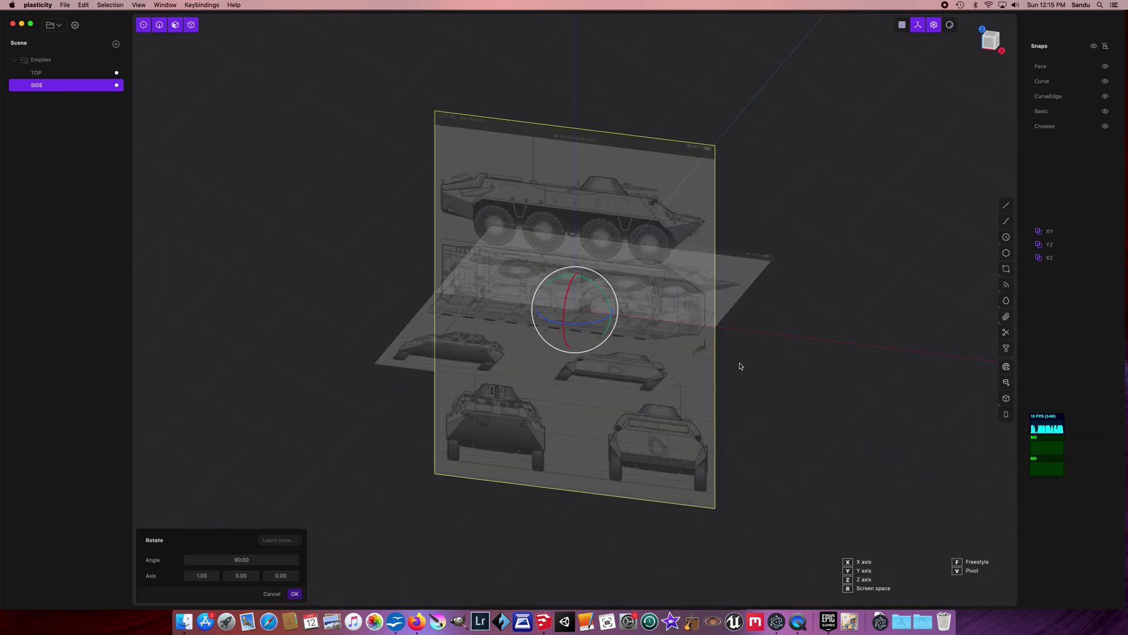
left_click(295, 594)
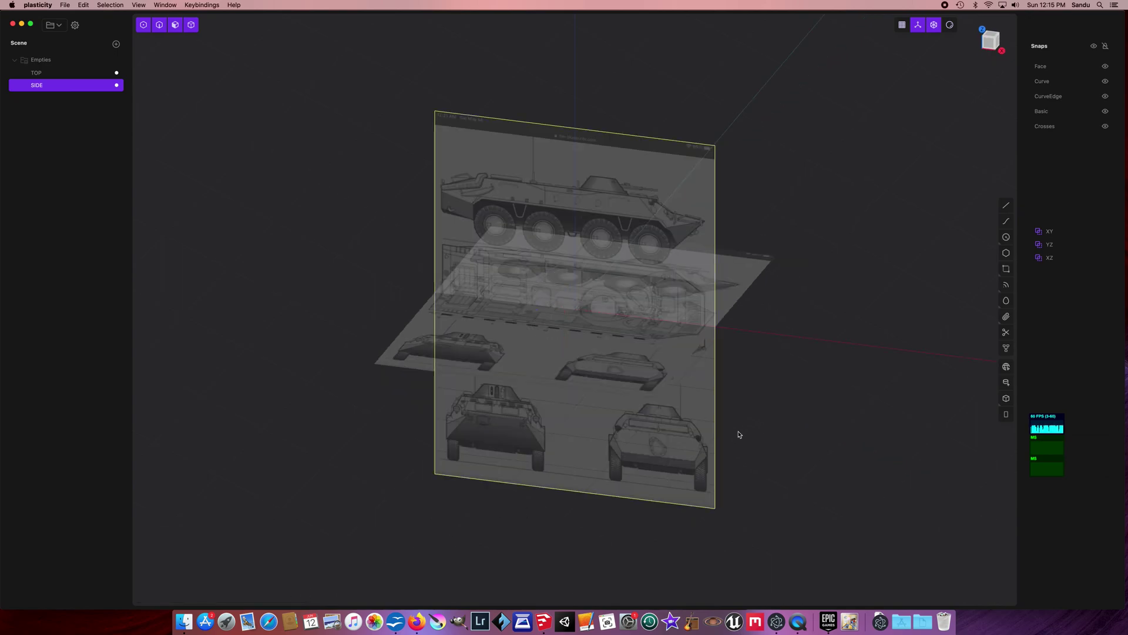
Move the SIDE blueprint down along Z to about -0.70
middle_click_drag(733, 433, 758, 430)
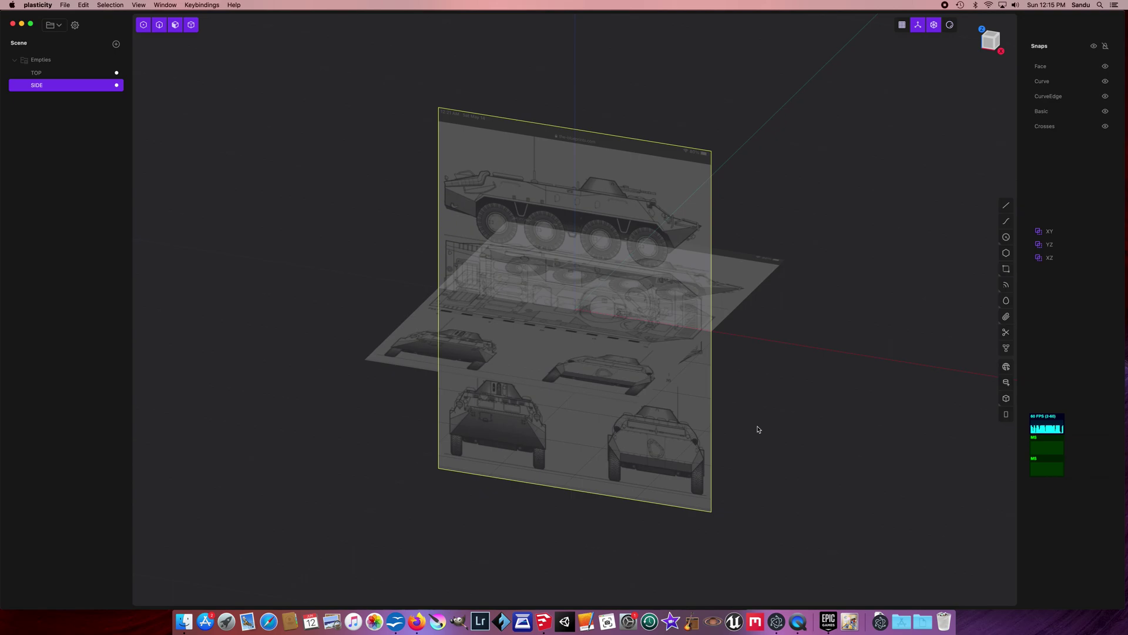
key("g")
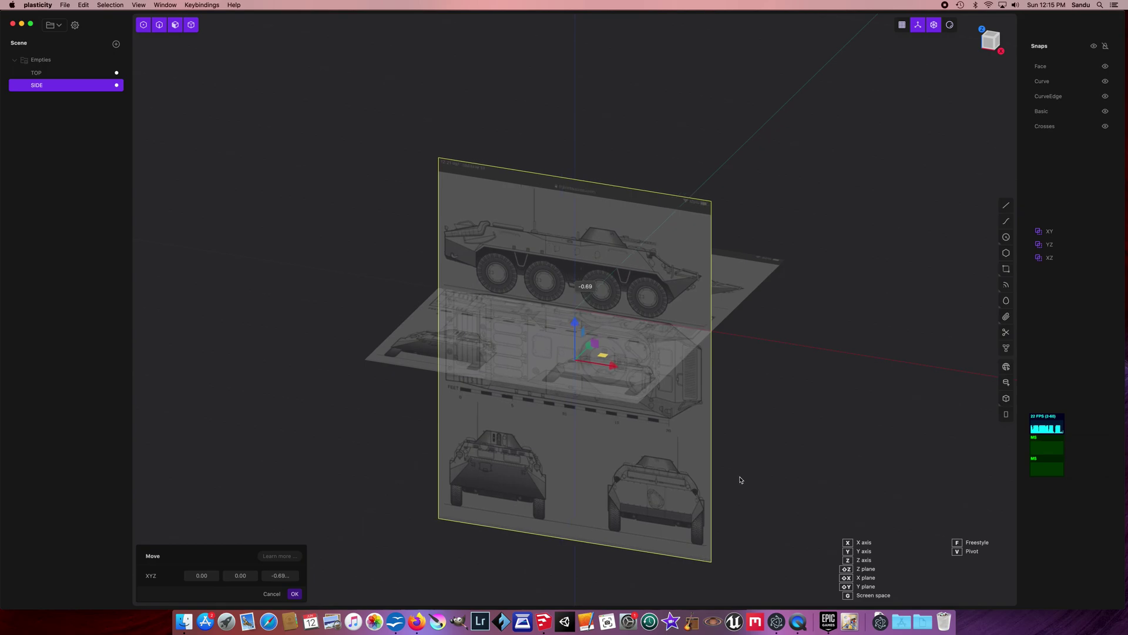
left_click(739, 478)
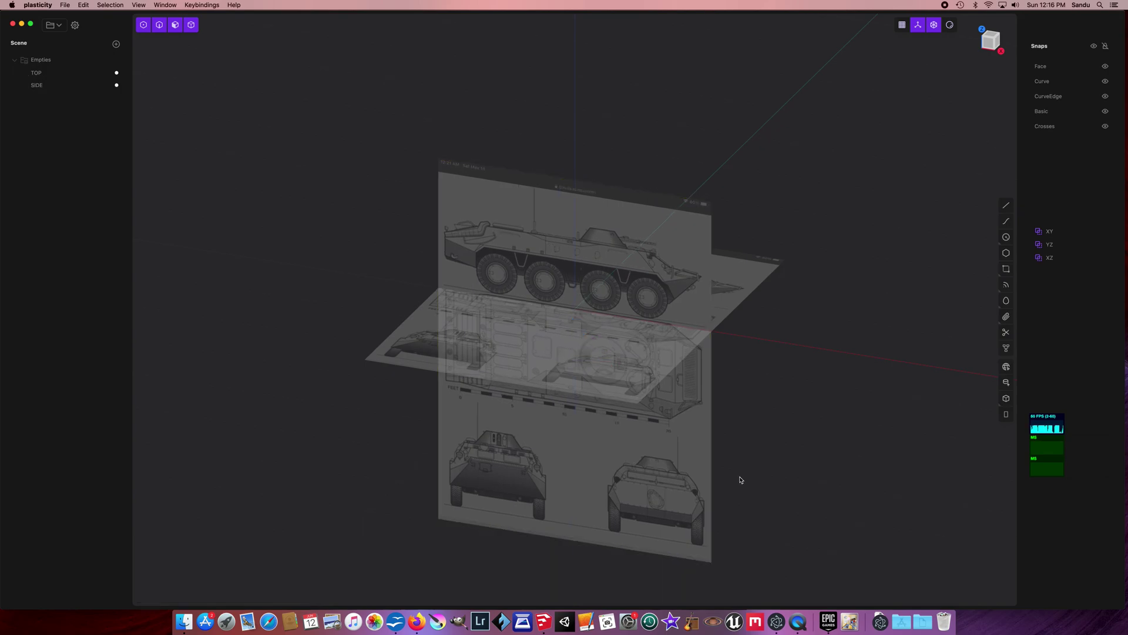